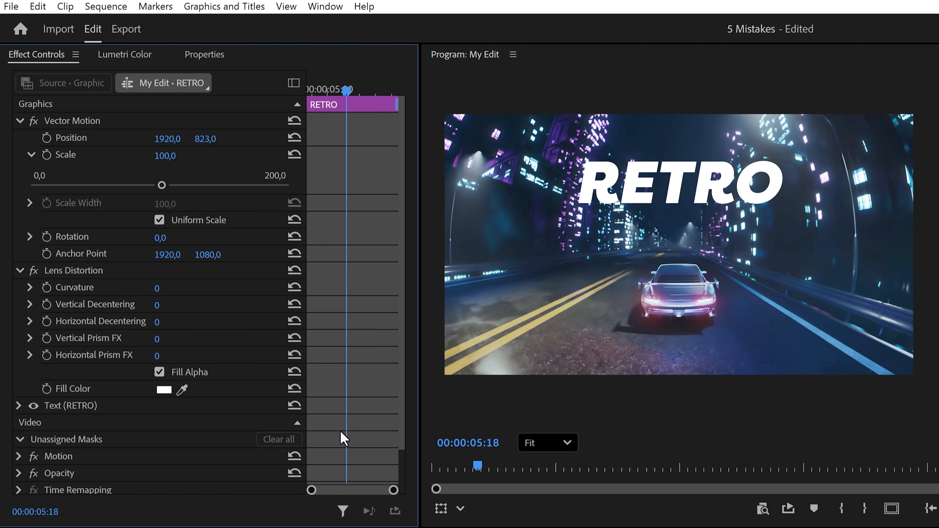
- Set the RETRO title's Lens Distortion Curvature to 44 and turn off Fill Alpha
{"action": "mouse_move", "coordinate": [169, 292]}
{"action": "left_mouse_down"}
{"action": "mouse_move", "coordinate": [135, 292]}
{"action": "mouse_move", "coordinate": [195, 292]}
{"action": "mouse_move", "coordinate": [185, 293]}
{"action": "left_mouse_up"}
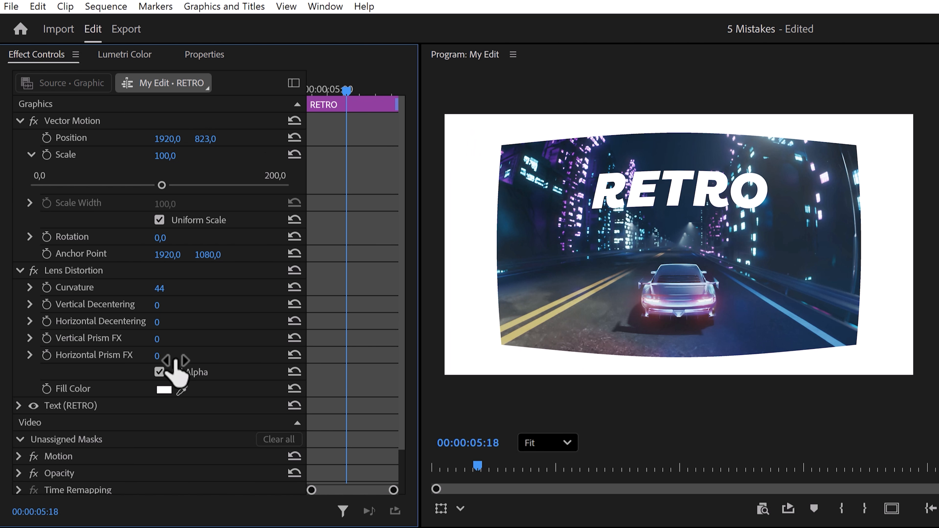
{"action": "left_click", "coordinate": [159, 372]}
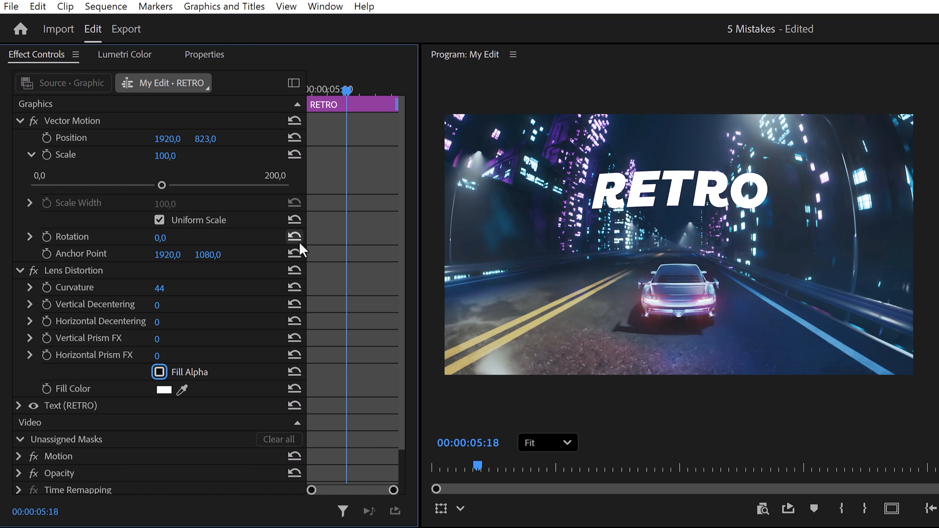
- Keyframe the title's Lens Distortion Curvature from 100 at the clip's start to -100 at its end, 00:00:07:01
{"action": "left_click_drag", "start_coordinate": [347, 97], "coordinate": [307, 95]}
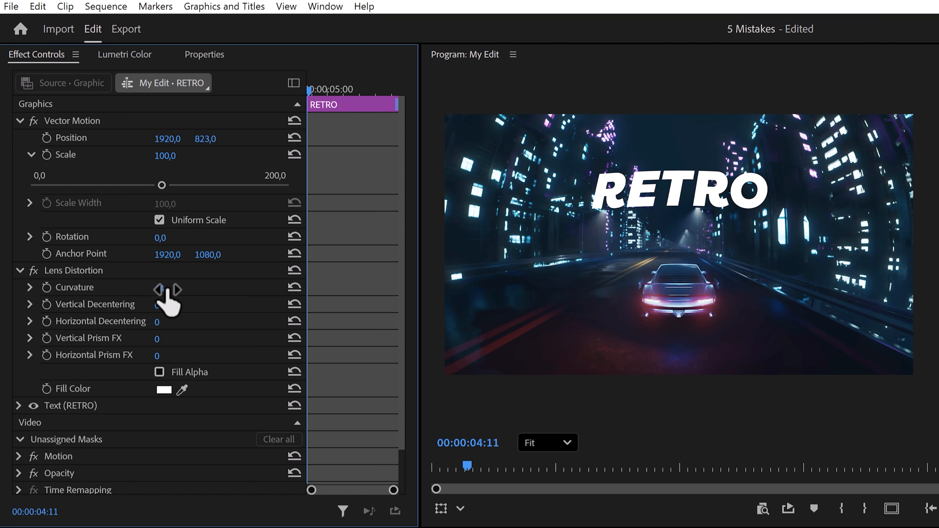
{"action": "left_click_drag", "start_coordinate": [166, 290], "coordinate": [159, 290]}
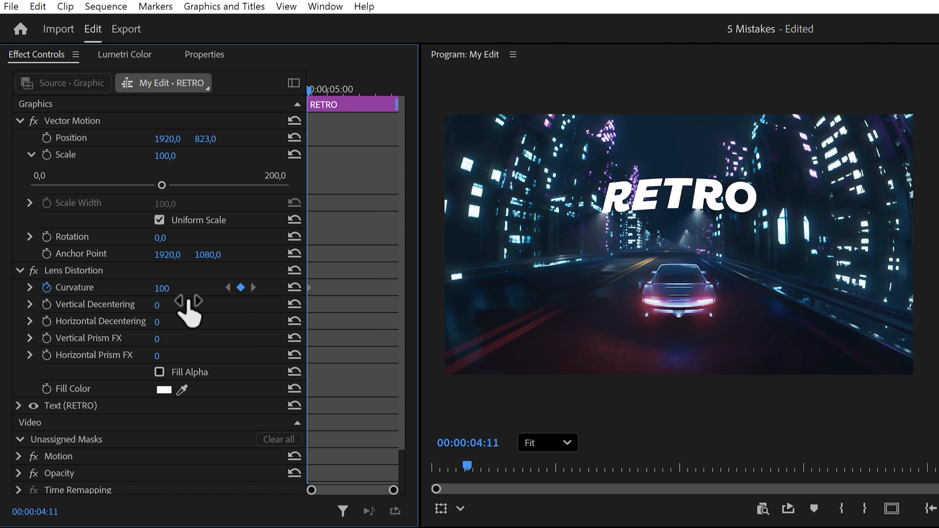
{"action": "left_click_drag", "start_coordinate": [314, 91], "coordinate": [397, 97]}
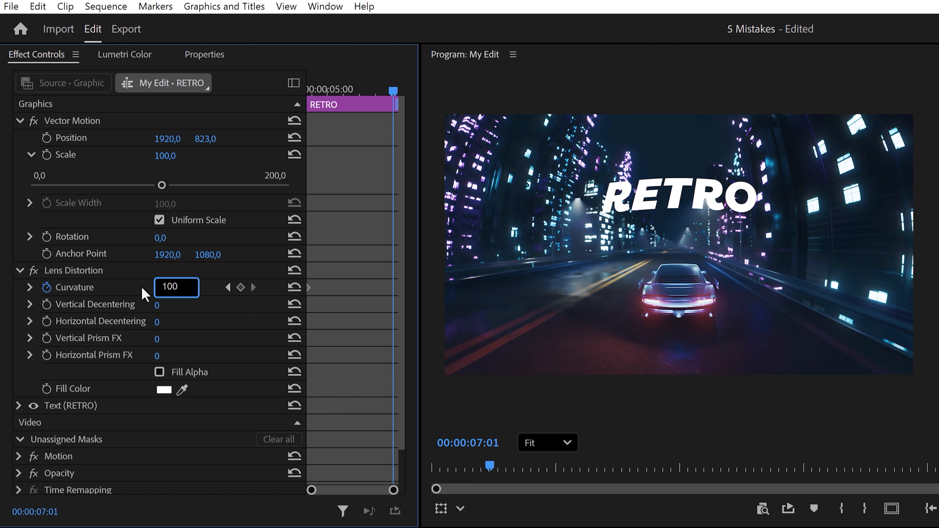
{"action": "key", "text": "Return"}
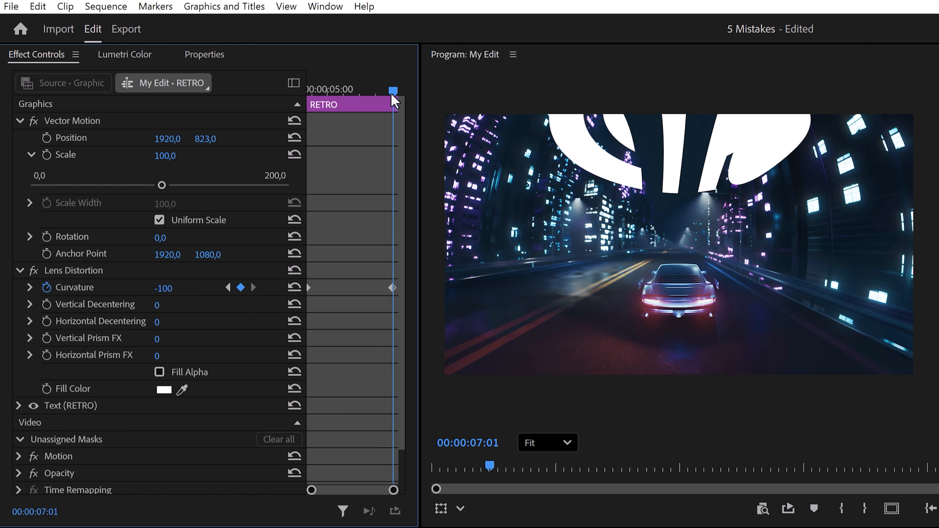
- Keyframe the title's Vector Motion Scale from 0 at the clip's start to 405 at its end, 00:00:07:01
{"action": "left_click_drag", "start_coordinate": [390, 96], "coordinate": [307, 110]}
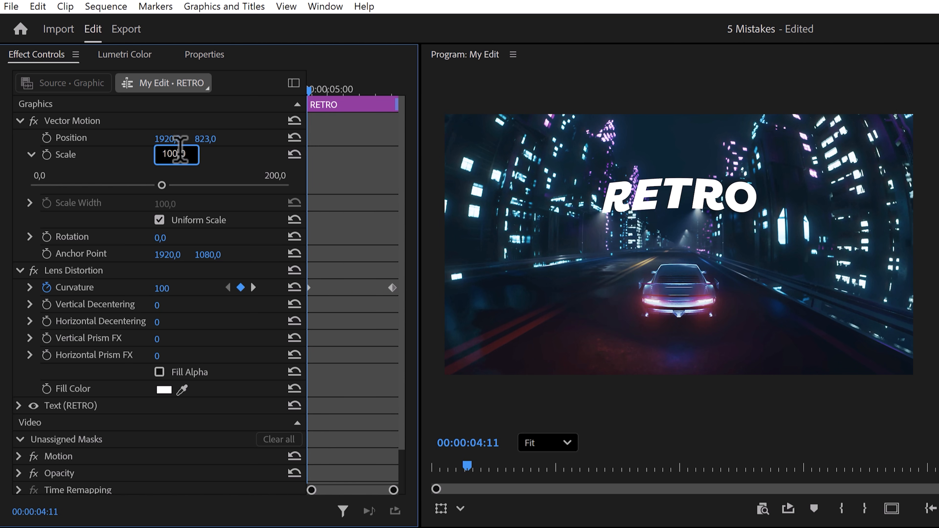
{"action": "key", "text": "Return"}
{"action": "left_click", "coordinate": [47, 155]}
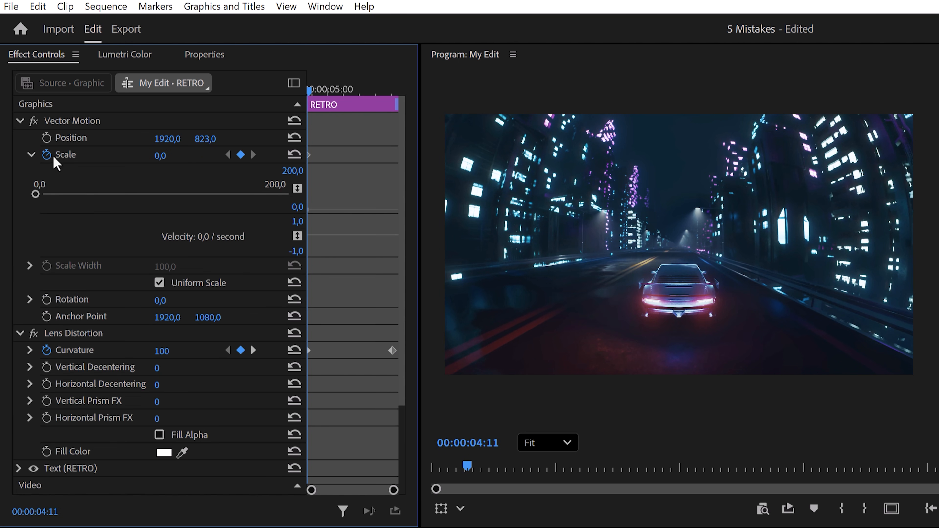
{"action": "left_click_drag", "start_coordinate": [310, 97], "coordinate": [395, 97]}
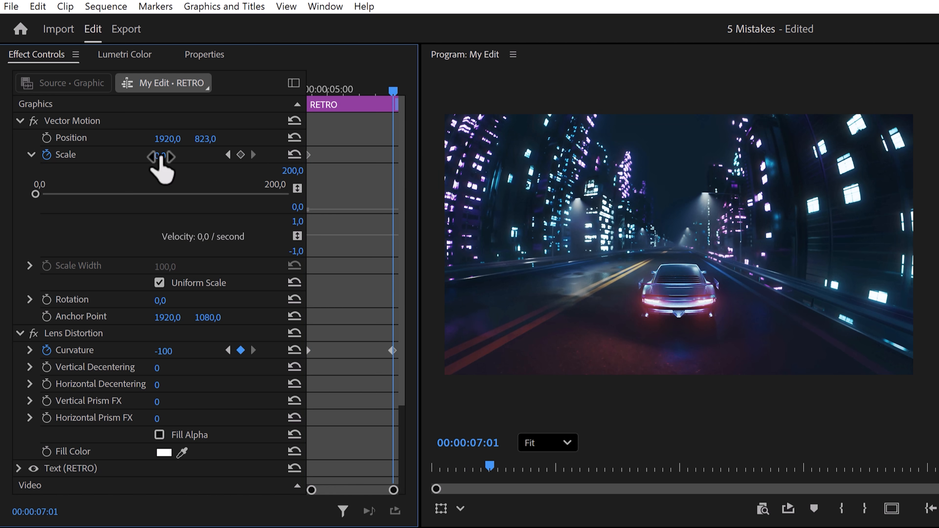
{"action": "left_click_drag", "start_coordinate": [163, 155], "coordinate": [251, 155]}
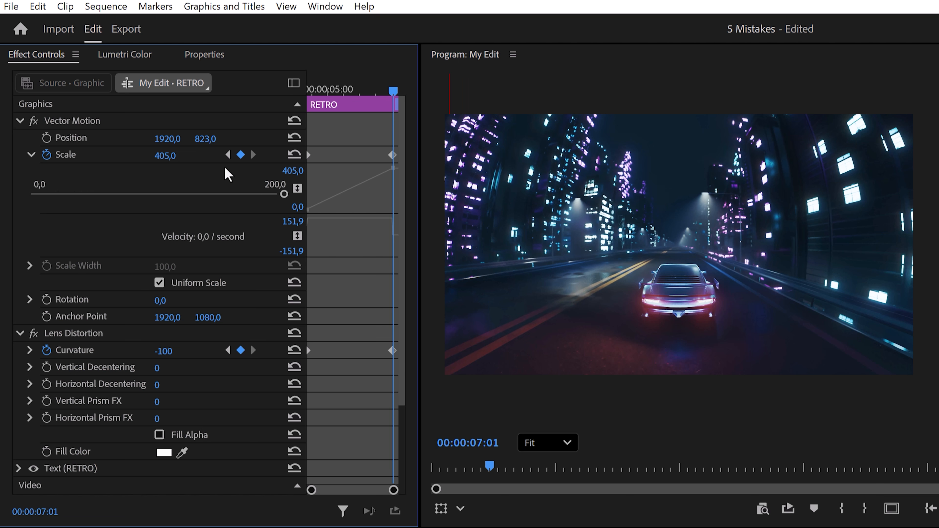
- Ease the Scale keyframes into a slow-start, fast-finish curve and play the animation from the clip's start
{"action": "left_click_drag", "start_coordinate": [391, 97], "coordinate": [336, 107]}
{"action": "left_click", "coordinate": [32, 156]}
{"action": "left_click", "coordinate": [31, 155]}
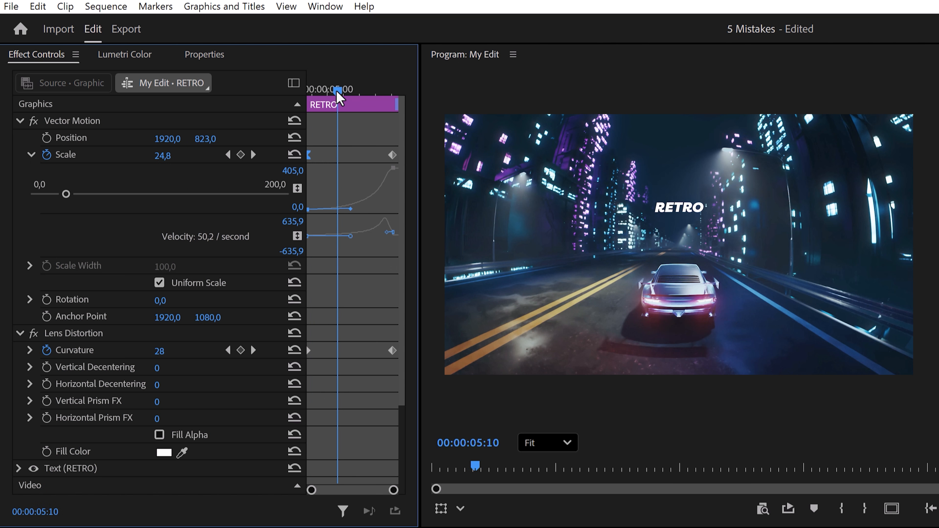
{"action": "left_click_drag", "start_coordinate": [338, 92], "coordinate": [308, 94]}
{"action": "key", "text": "space"}
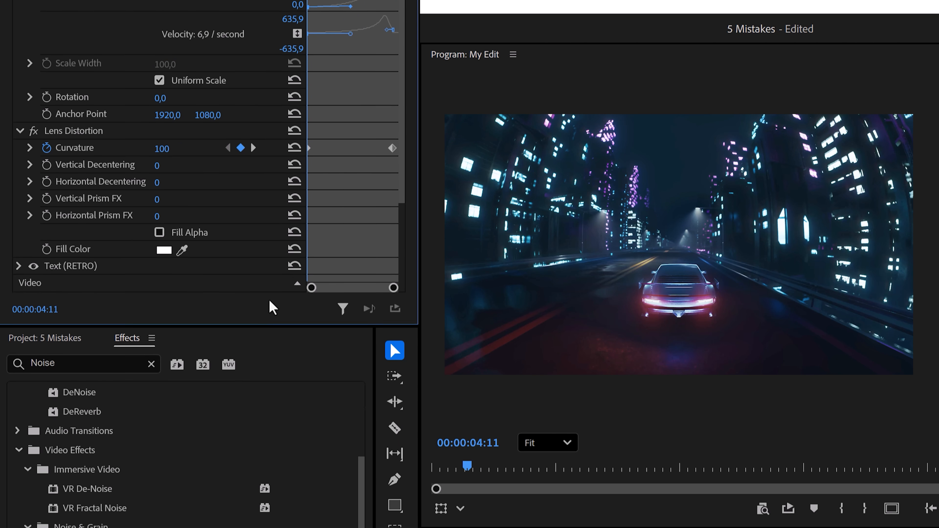
- Apply the Noise effect to the RETRO title and set Amount of Noise to 75%
{"action": "left_click_drag", "start_coordinate": [71, 449], "coordinate": [135, 384]}
{"action": "scroll", "coordinate": [395, 414], "scroll_direction": "down", "scroll_amount": 5}
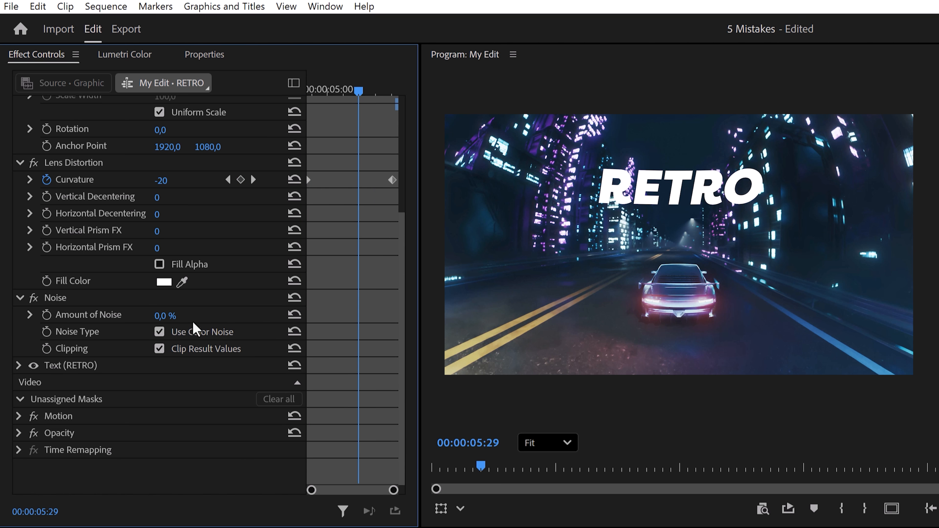
{"action": "left_click_drag", "start_coordinate": [168, 316], "coordinate": [196, 316]}
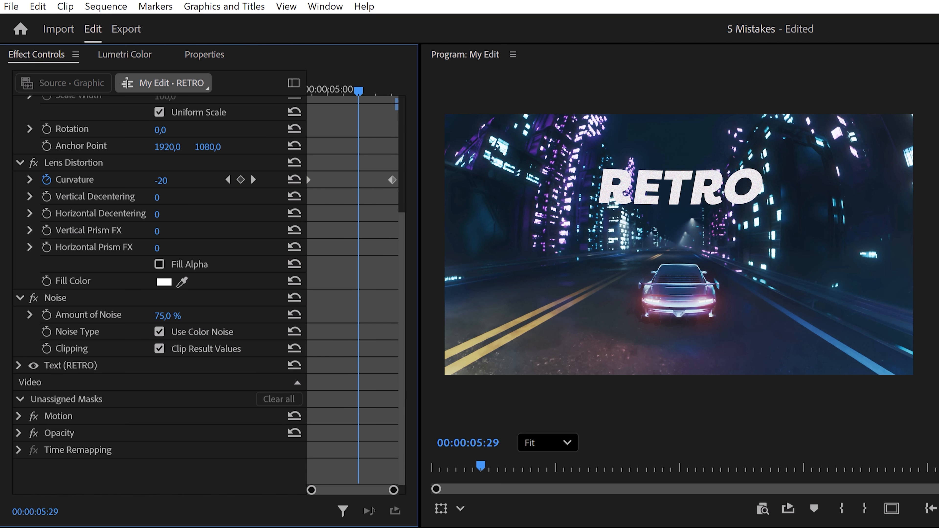
- Apply VR Chromatic Aberrations to the RETRO title, with Aberration Red at -2, Green at 3 and Blue at 3
{"action": "left_click", "coordinate": [154, 262]}
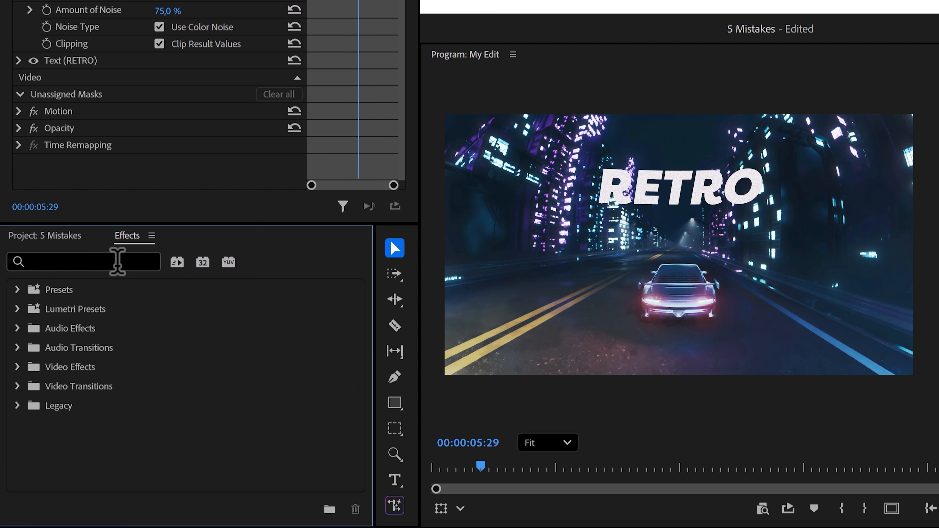
{"action": "type", "text": "Chromatic"}
{"action": "left_click_drag", "start_coordinate": [133, 403], "coordinate": [123, 366]}
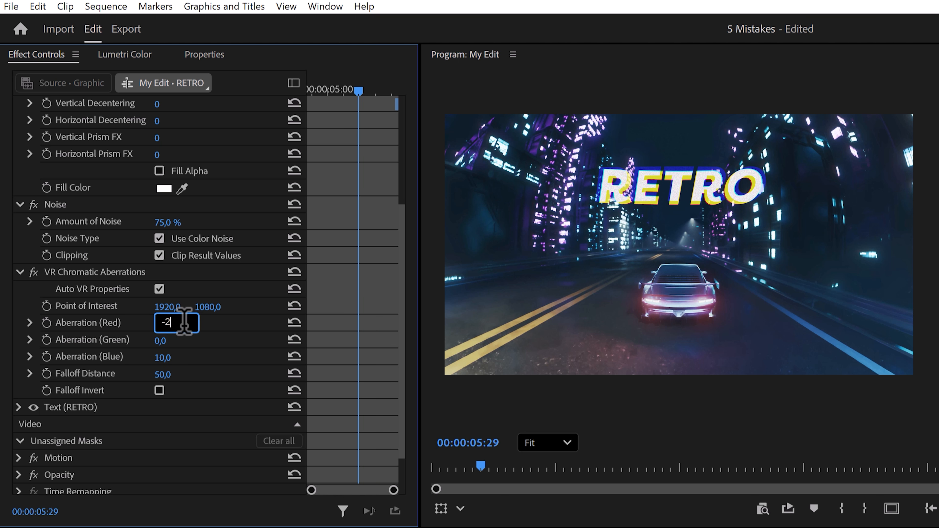
{"action": "type", "text": "5"}
{"action": "left_click", "coordinate": [162, 356]}
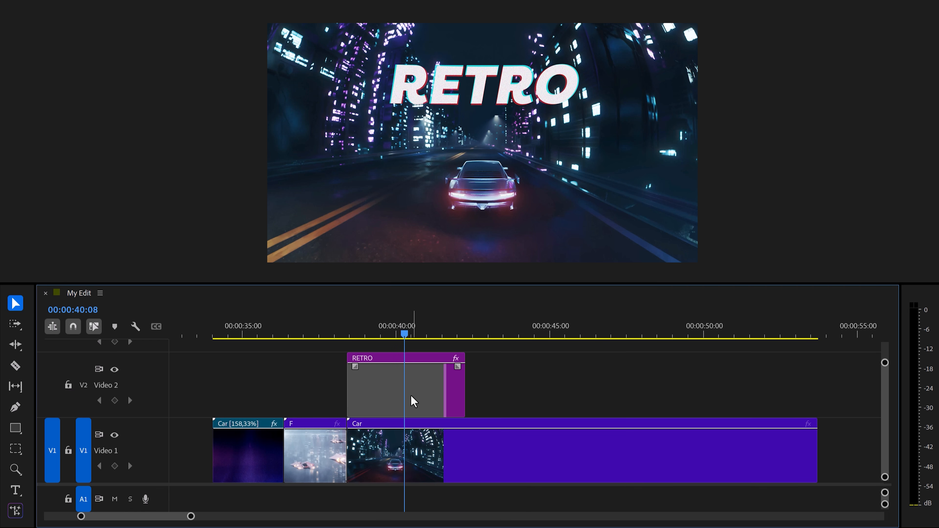
{"action": "left_click_drag", "start_coordinate": [411, 398], "coordinate": [625, 394]}
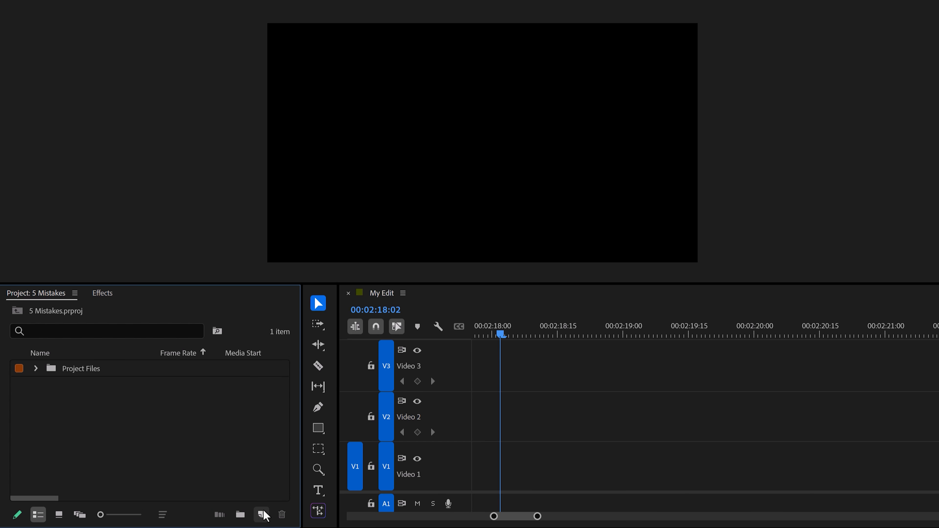
- Create a light grey Color Matte and place it on Video 1 at the playhead, 00:02:18:02
{"action": "left_click", "coordinate": [261, 515]}
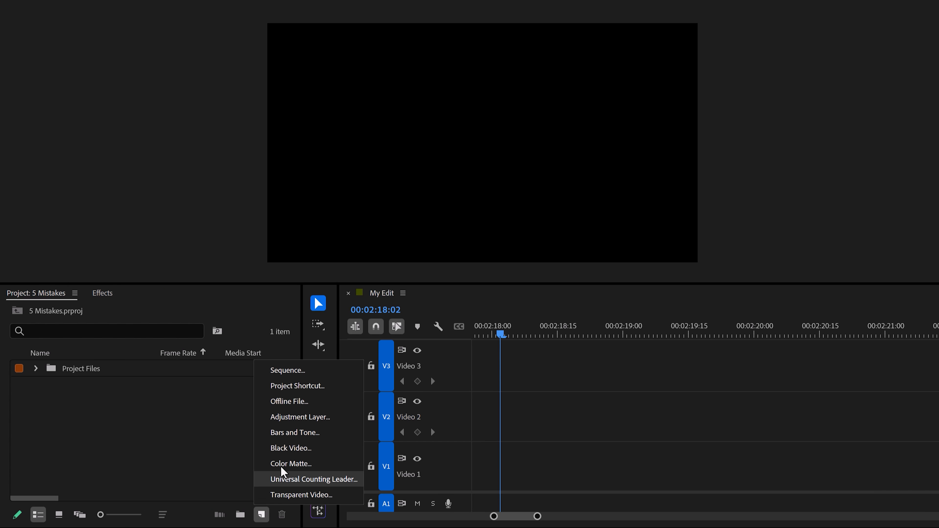
{"action": "left_click", "coordinate": [287, 465]}
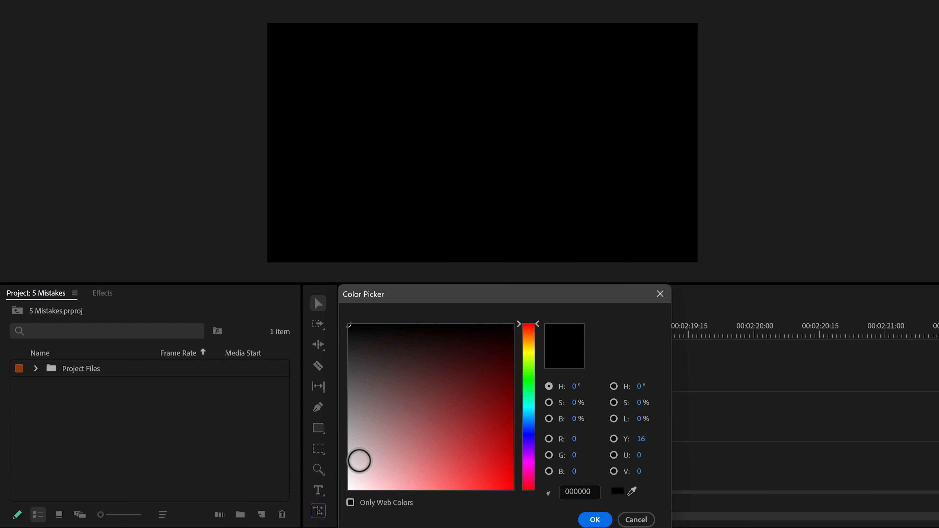
{"action": "left_click", "coordinate": [595, 521]}
{"action": "left_click_drag", "start_coordinate": [87, 370], "coordinate": [487, 451]}
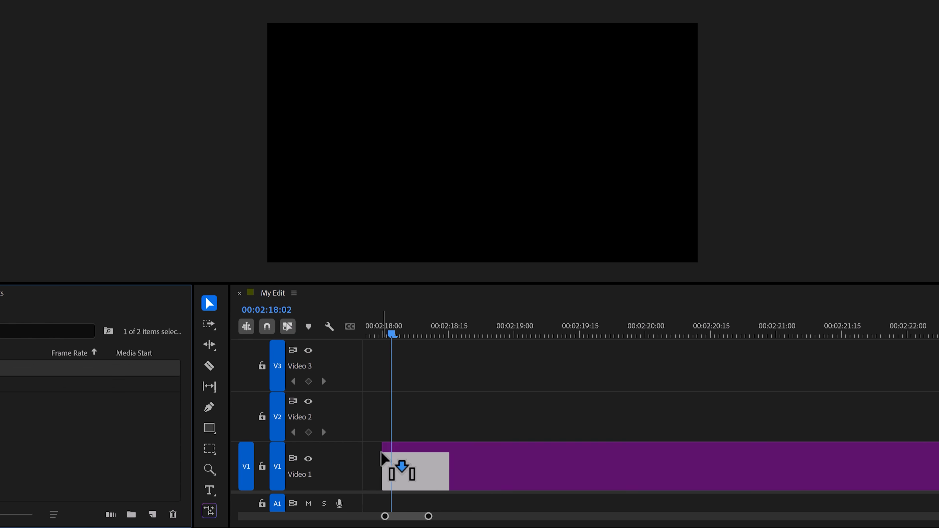
{"action": "left_click_drag", "start_coordinate": [403, 455], "coordinate": [403, 455]}
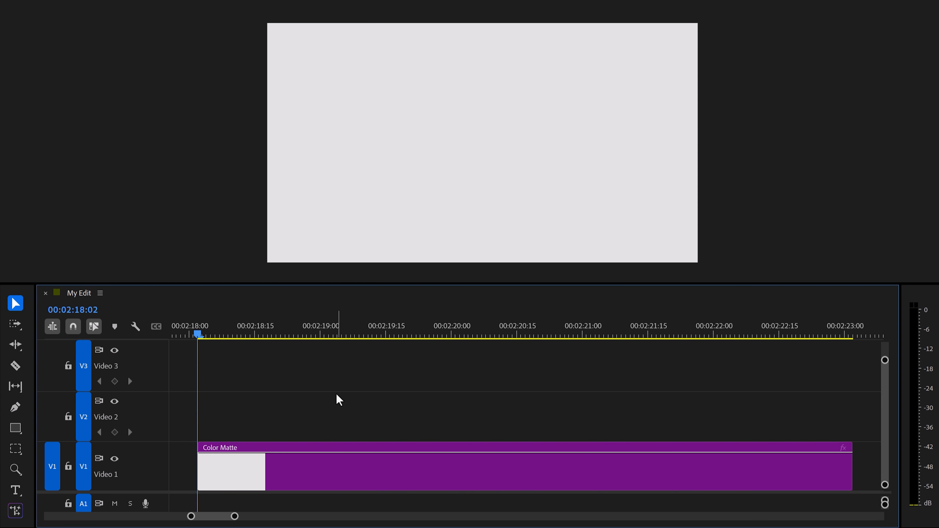
- Place the Bck clip on Video 2 above the Color Matte and match it to the matte's length
{"action": "scroll", "coordinate": [337, 398], "scroll_direction": "right", "scroll_amount": 5}
{"action": "left_click_drag", "start_coordinate": [767, 436], "coordinate": [281, 425]}
{"action": "scroll", "coordinate": [318, 421], "scroll_direction": "left", "scroll_amount": 6}
{"action": "left_click_drag", "start_coordinate": [649, 437], "coordinate": [377, 435]}
{"action": "scroll", "coordinate": [363, 425], "scroll_direction": "right", "scroll_amount": 3}
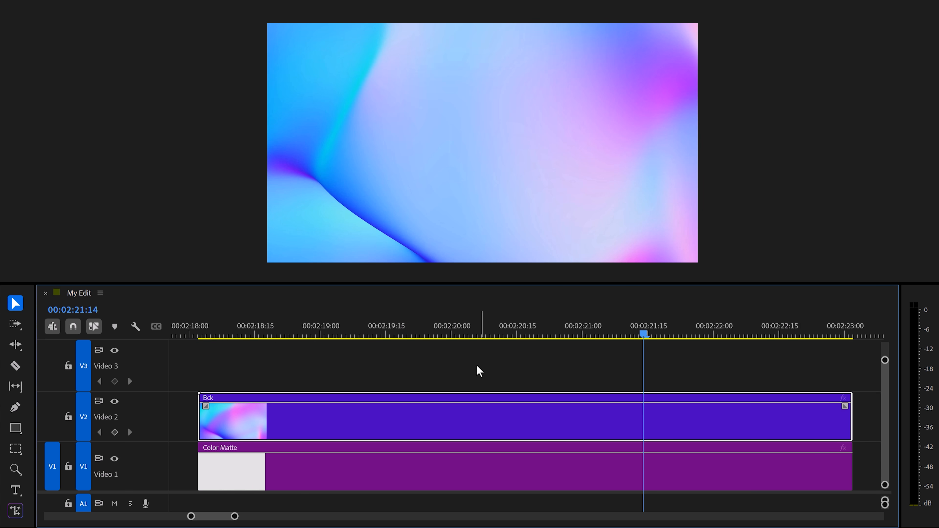
- Place the IPHONE 4 title on Video 3 above the Bck clip and match it to the length of the clips below
{"action": "scroll", "coordinate": [503, 370], "scroll_direction": "down", "scroll_amount": 3}
{"action": "scroll", "coordinate": [503, 370], "scroll_direction": "right", "scroll_amount": 6}
{"action": "left_click_drag", "start_coordinate": [842, 374], "coordinate": [266, 373]}
{"action": "scroll", "coordinate": [207, 374], "scroll_direction": "down", "scroll_amount": 3}
{"action": "scroll", "coordinate": [208, 374], "scroll_direction": "left", "scroll_amount": 3}
{"action": "scroll", "coordinate": [207, 374], "scroll_direction": "up", "scroll_amount": 2}
{"action": "left_click_drag", "start_coordinate": [587, 370], "coordinate": [201, 373]}
{"action": "scroll", "coordinate": [201, 374], "scroll_direction": "up", "scroll_amount": 3}
{"action": "left_click_drag", "start_coordinate": [564, 338], "coordinate": [504, 331]}
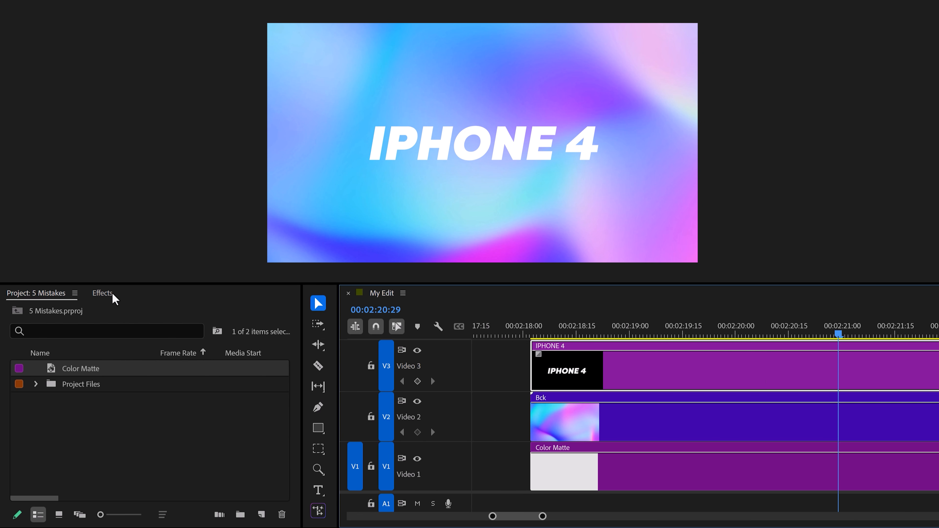
- Apply the Track Matte Key effect to the Bck clip and set its Matte to Video 3
{"action": "left_click", "coordinate": [118, 296]}
{"action": "left_click_drag", "start_coordinate": [158, 425], "coordinate": [690, 426]}
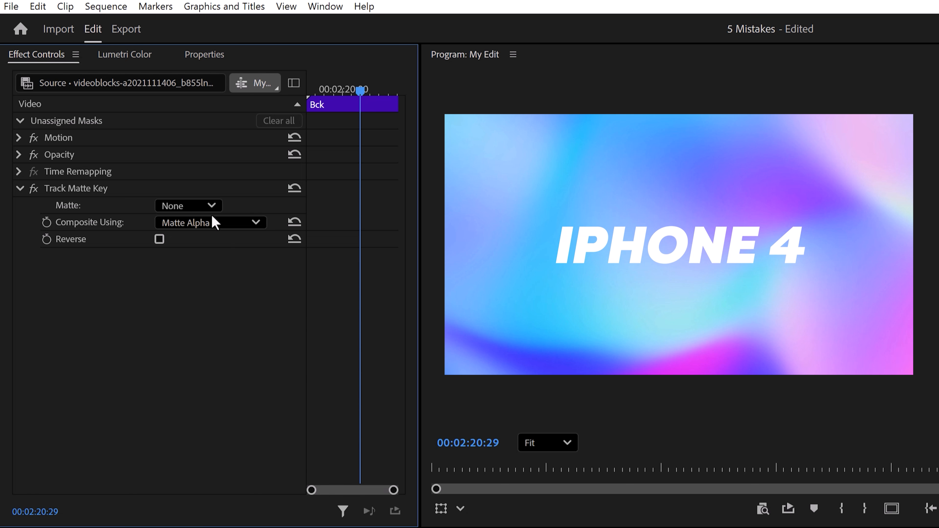
{"action": "left_click", "coordinate": [210, 206]}
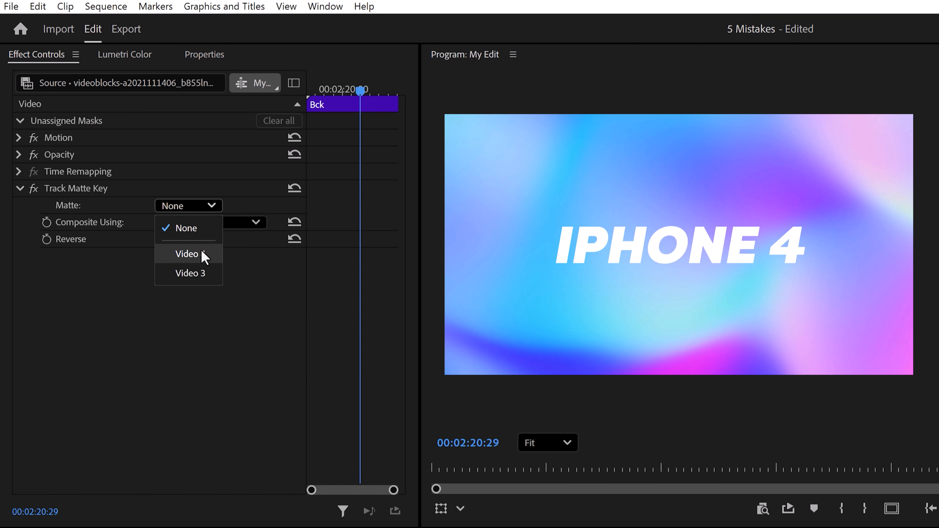
{"action": "left_click", "coordinate": [191, 273]}
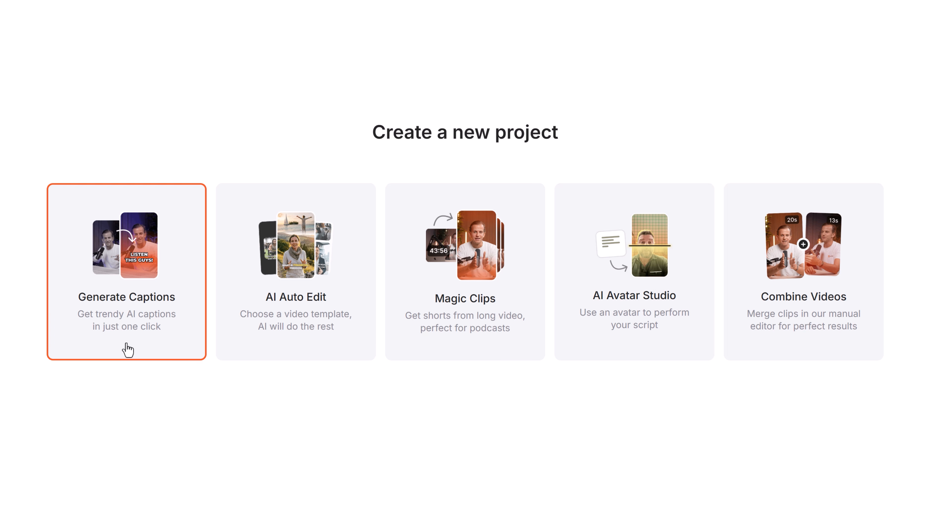
{"action": "left_click", "coordinate": [128, 349]}
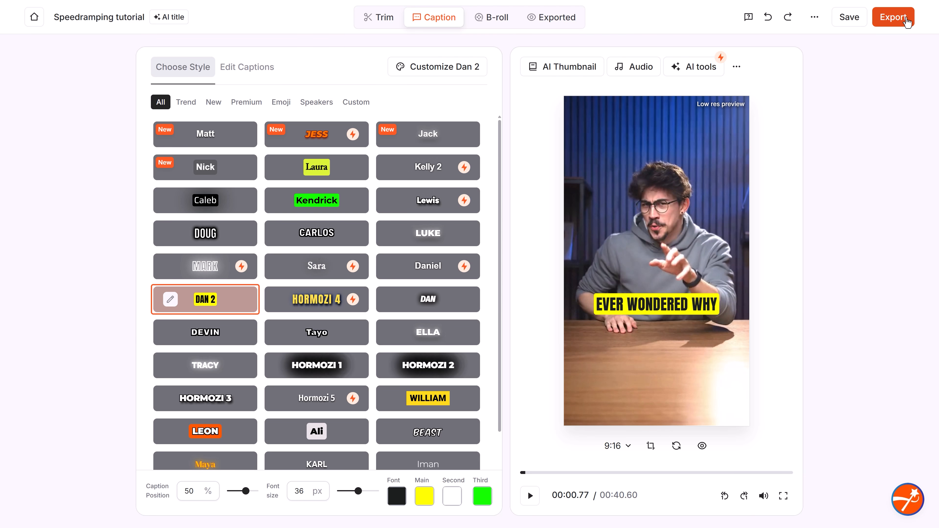
{"action": "left_click", "coordinate": [906, 21]}
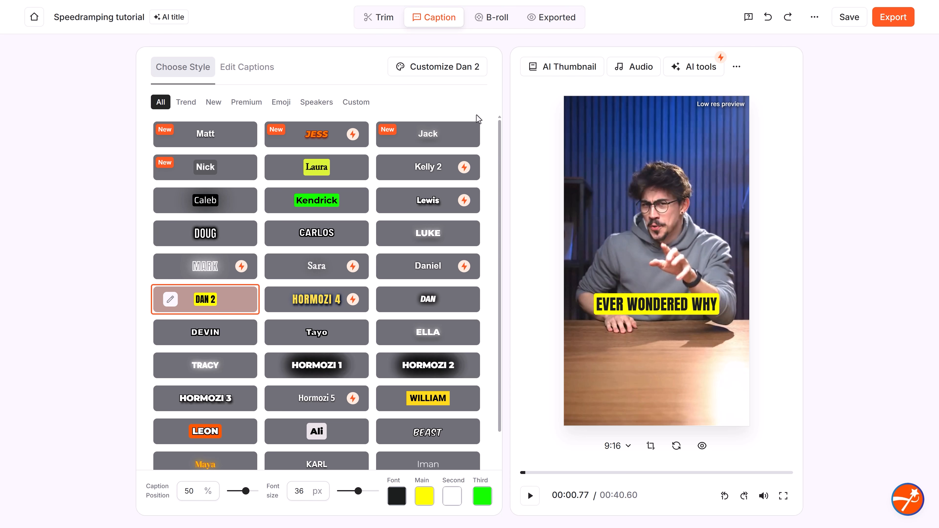
- In the web caption editor, open the customization of the Dan 2 caption style and set its Animation to No
{"action": "left_click", "coordinate": [456, 74]}
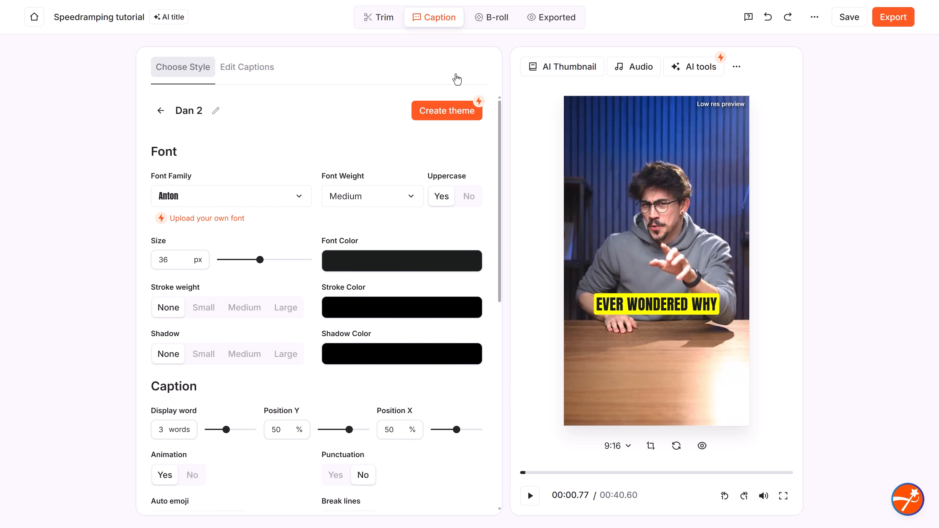
{"action": "left_click_drag", "start_coordinate": [498, 151], "coordinate": [490, 303]}
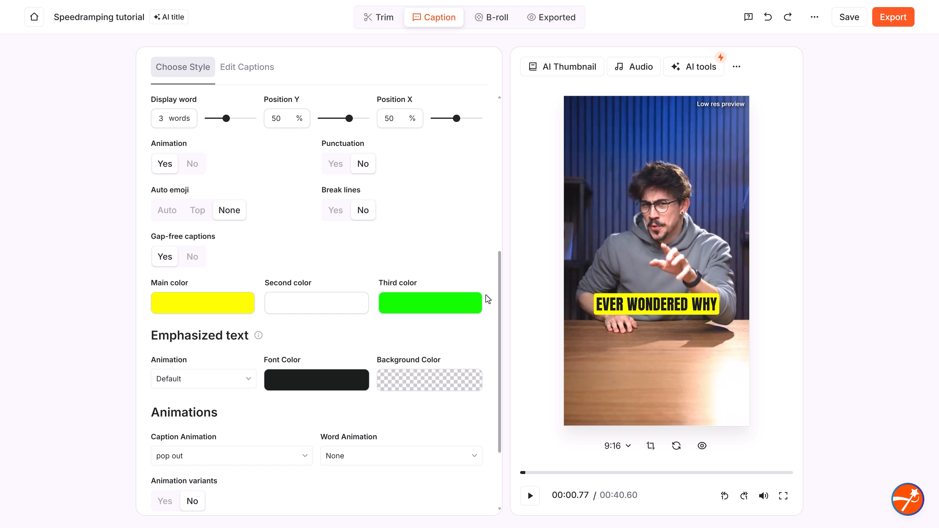
{"action": "left_click", "coordinate": [187, 171]}
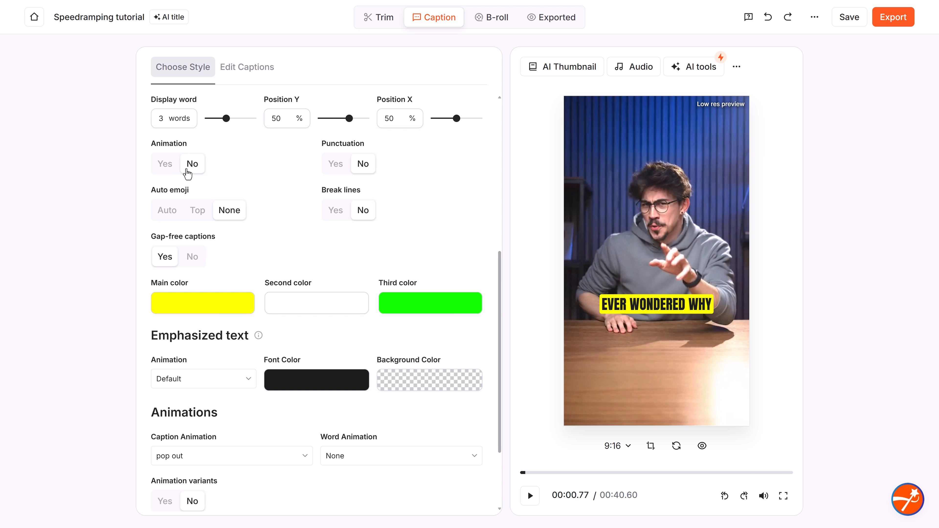
{"action": "left_click_drag", "start_coordinate": [499, 264], "coordinate": [499, 313]}
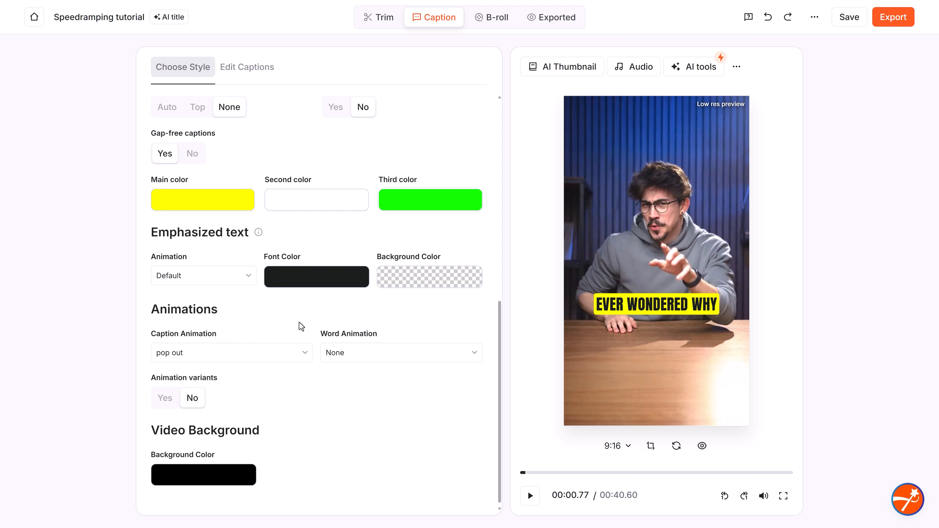
- Examine the Caption Animation and Word Animation options of the Dan 2 style, leaving Word Animation on None
{"action": "left_click", "coordinate": [305, 361]}
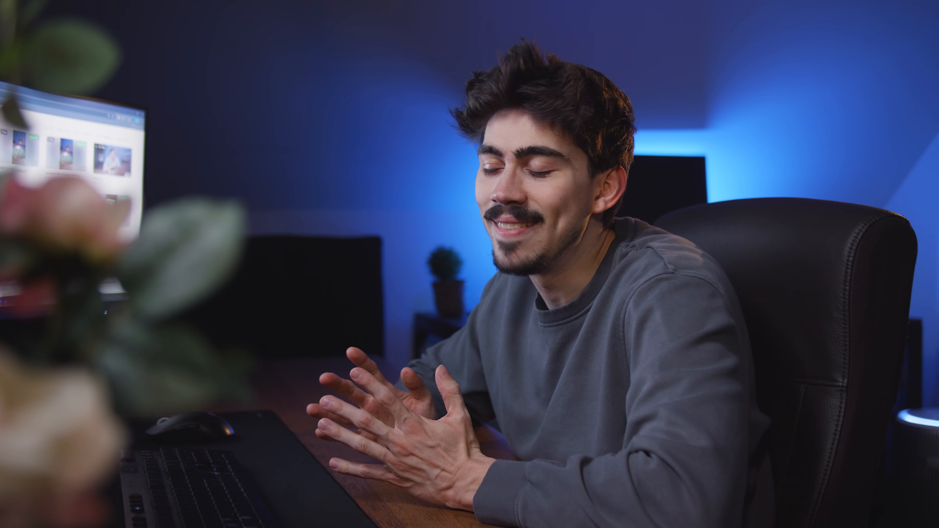
{"action": "left_click", "coordinate": [401, 357]}
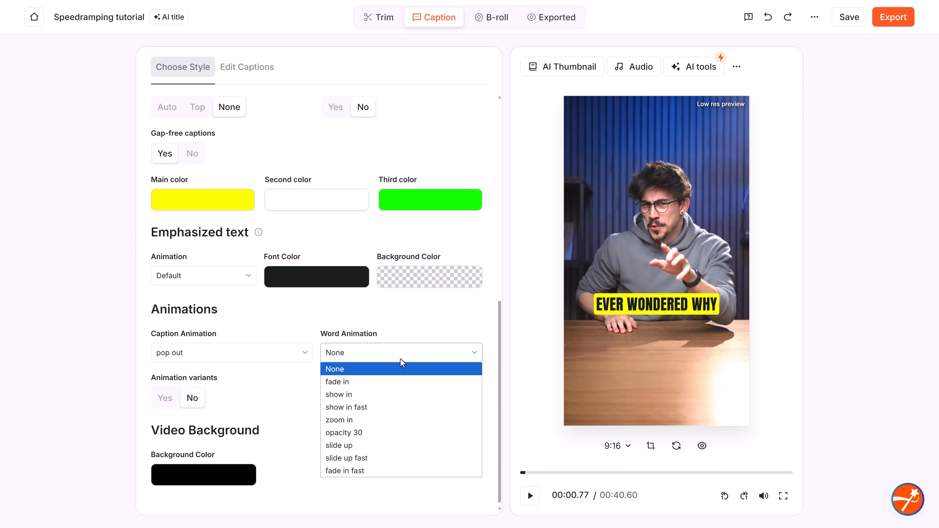
{"action": "left_click", "coordinate": [373, 350]}
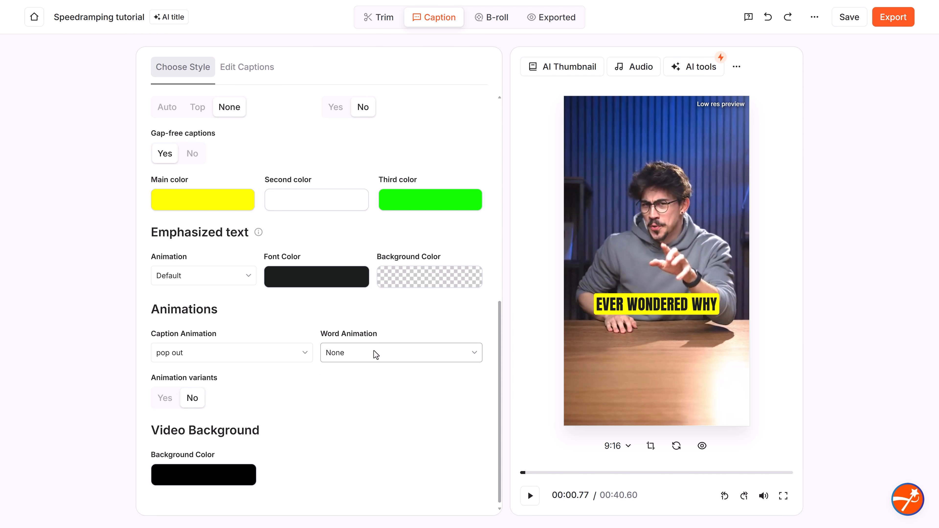
- Turn on Animation variants for the Dan 2 caption style, review the variant options, and open the captions for editing
{"action": "left_click", "coordinate": [167, 405]}
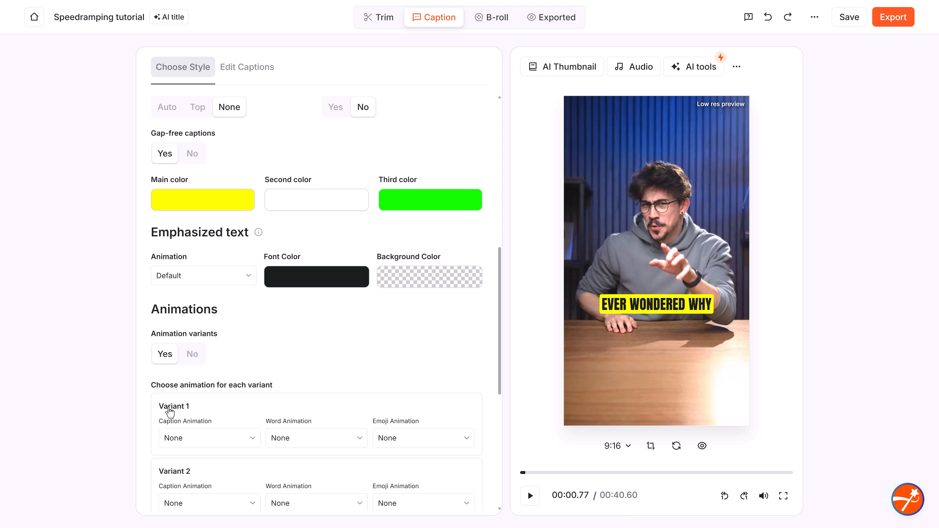
{"action": "left_click_drag", "start_coordinate": [499, 308], "coordinate": [488, 379]}
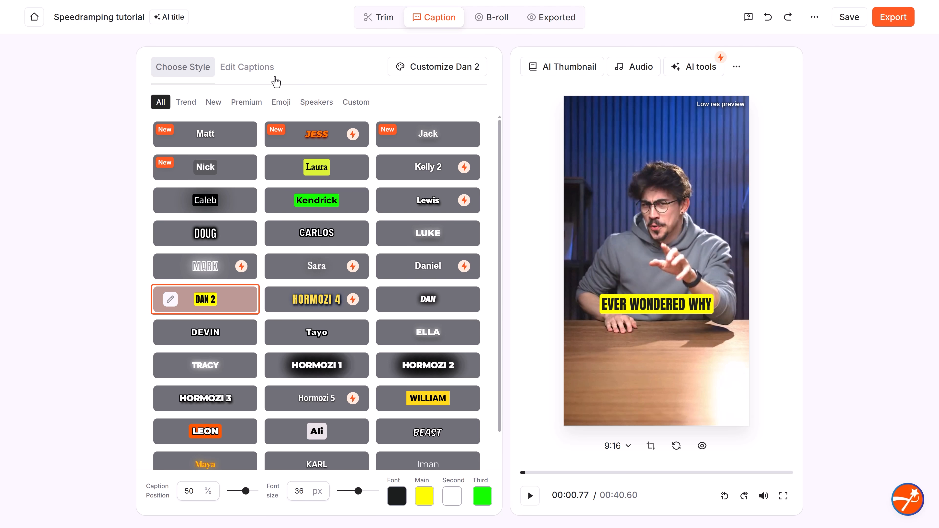
{"action": "left_click", "coordinate": [246, 73]}
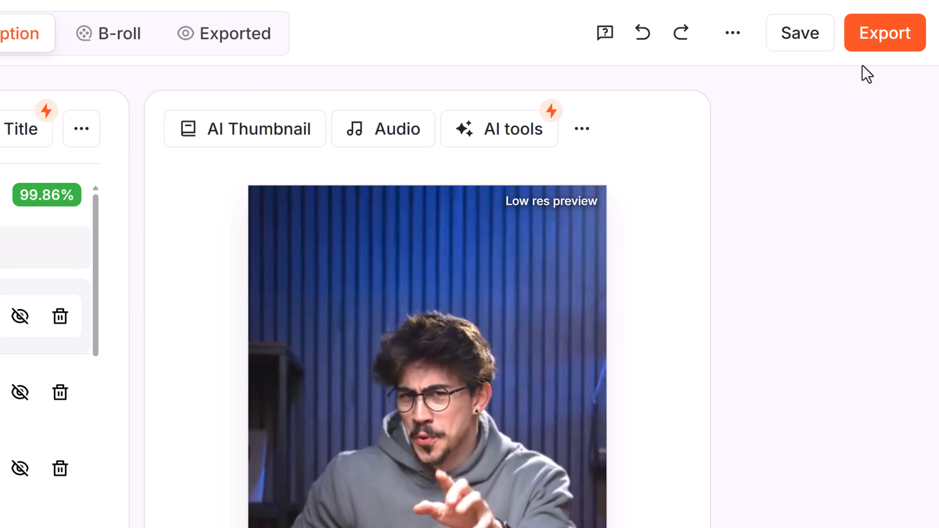
- Export the video with captions in Ultra HD (4k) at 60 FPS and view the exported video's description page
{"action": "left_click", "coordinate": [869, 45]}
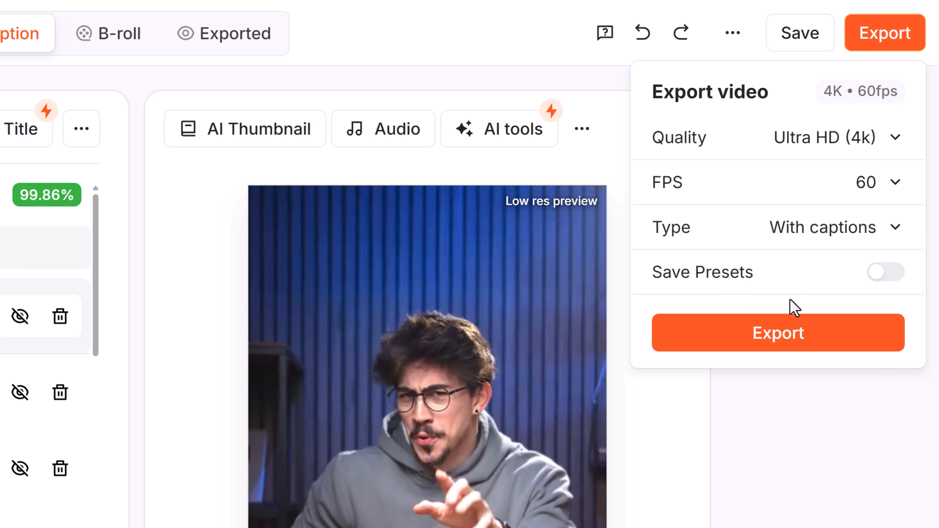
{"action": "left_click", "coordinate": [772, 335]}
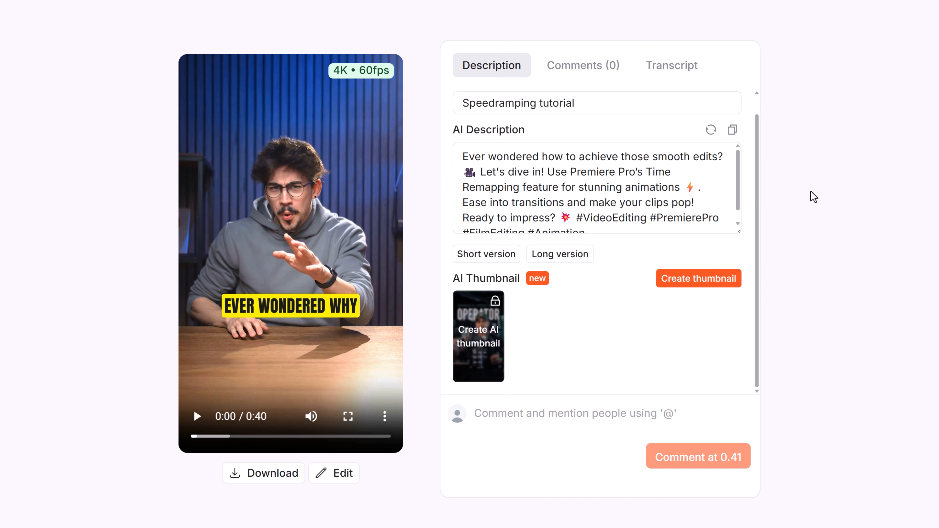
{"action": "scroll", "coordinate": [724, 169], "scroll_direction": "down", "scroll_amount": 1}
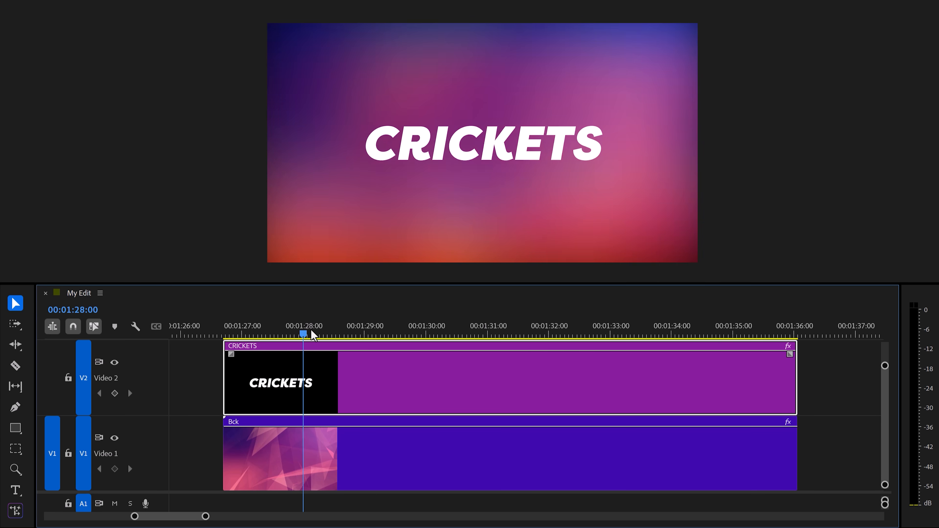
- In Premiere Pro, search the effects for Long Shadow and apply it to the CRICKETS title on Video 2
{"action": "left_click_drag", "start_coordinate": [303, 331], "coordinate": [455, 330]}
{"action": "key", "text": "shift+7"}
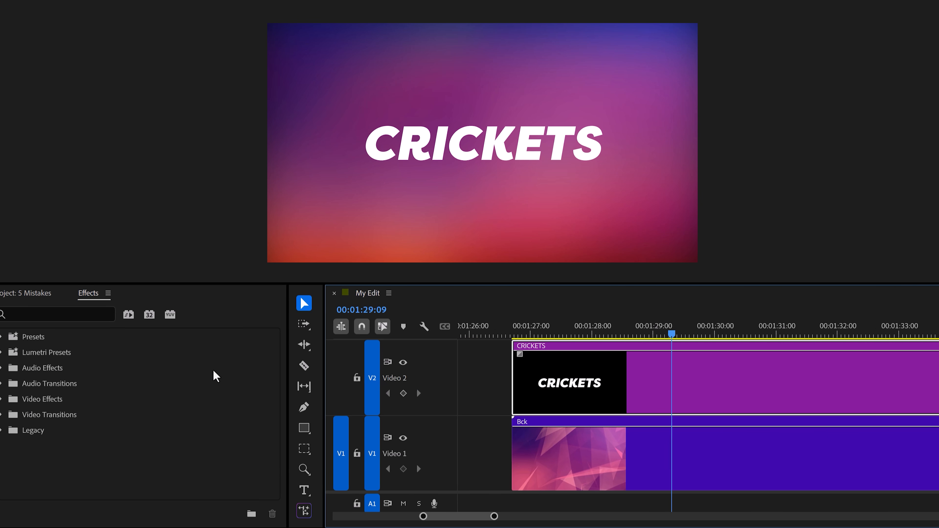
{"action": "left_click", "coordinate": [106, 313]}
{"action": "type", "text": "Long Shadow"}
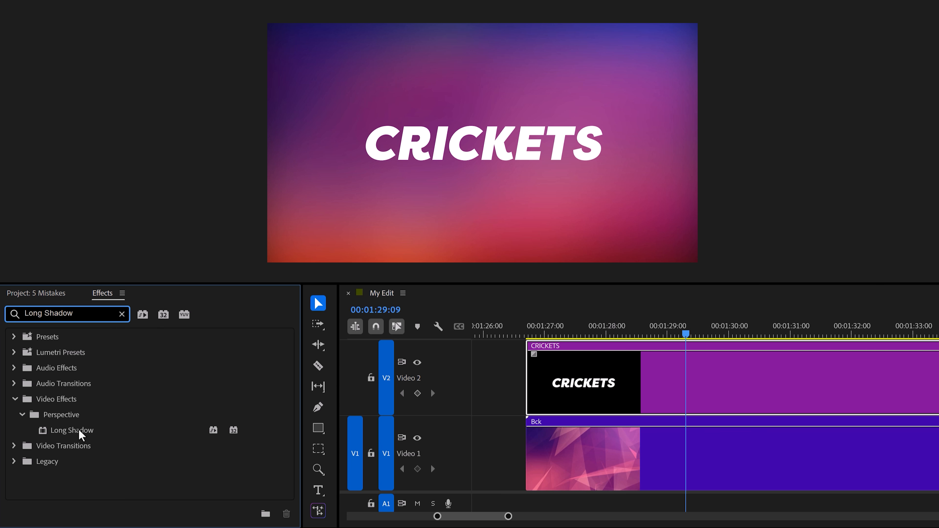
{"action": "left_click_drag", "start_coordinate": [78, 431], "coordinate": [280, 387]}
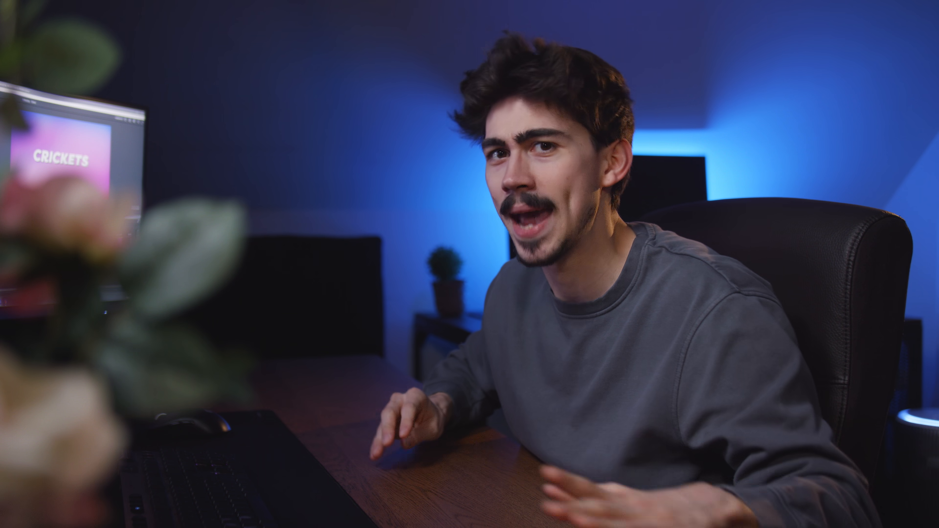